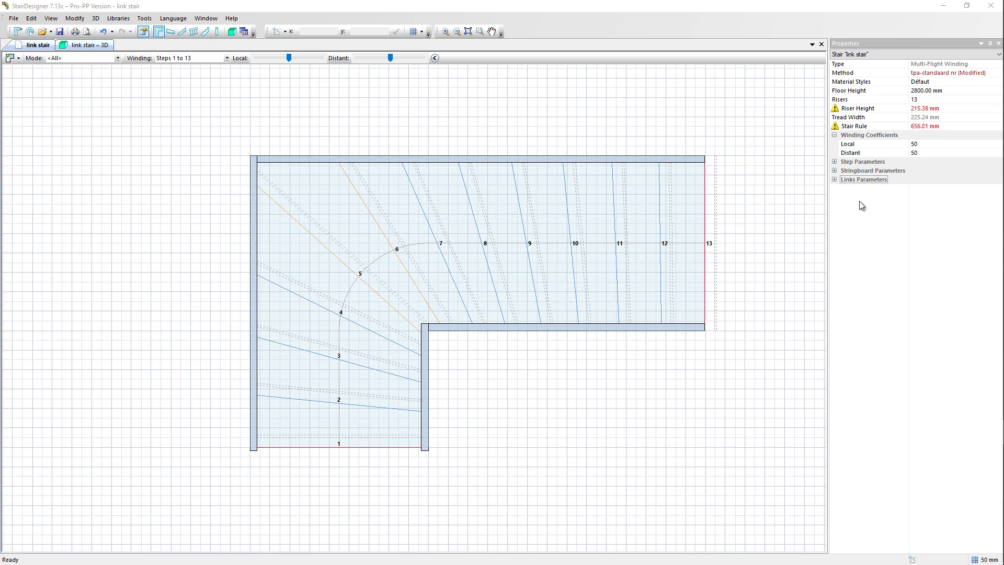
# Expand Links Parameters and Links between Stringboards to show the lower-stringboard Priority setting
pyautogui.click(834, 180)
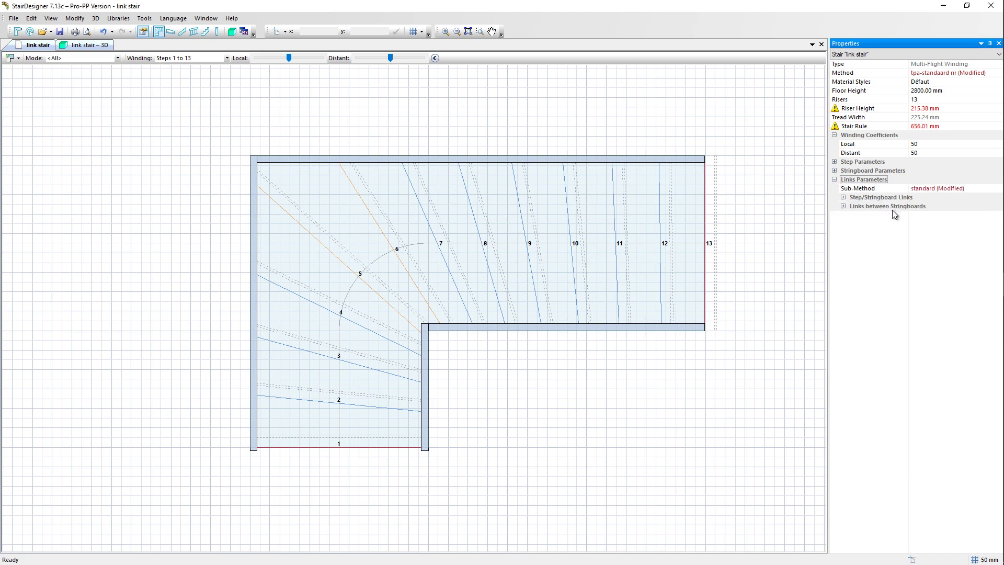
pyautogui.click(843, 206)
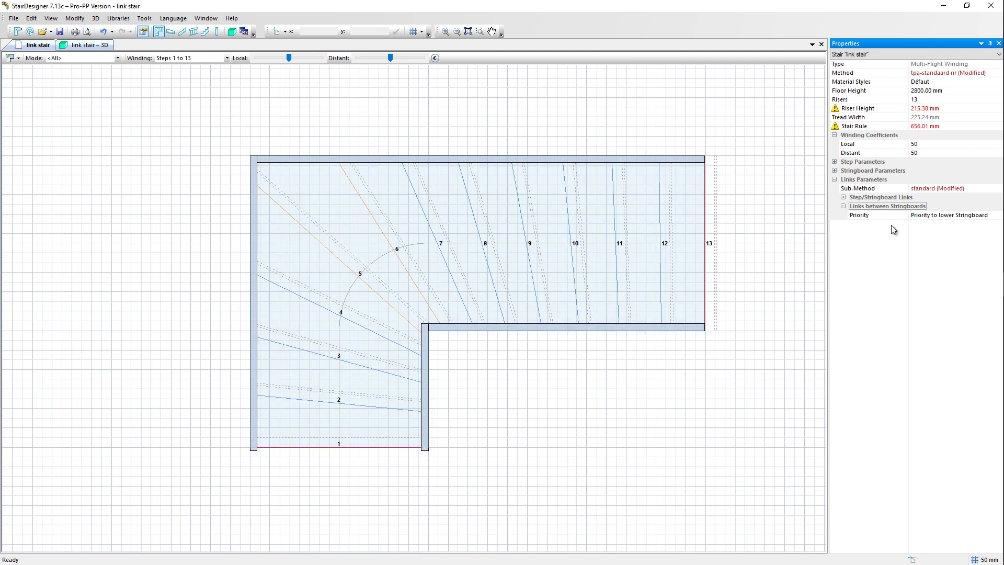
# Set the links-between-stringboards Priority to 'Priority to upper Stringboard'
pyautogui.click(951, 217)
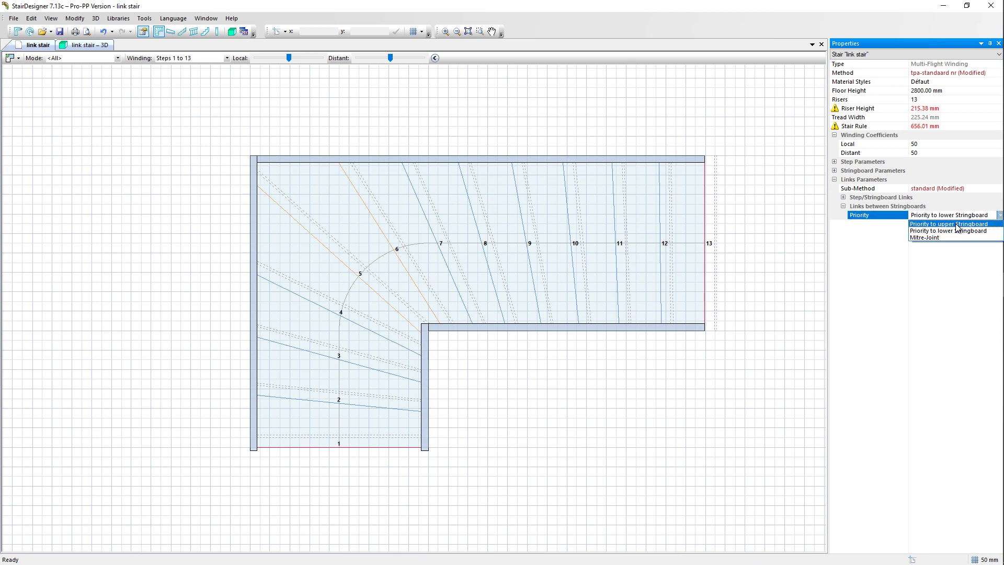
pyautogui.click(957, 225)
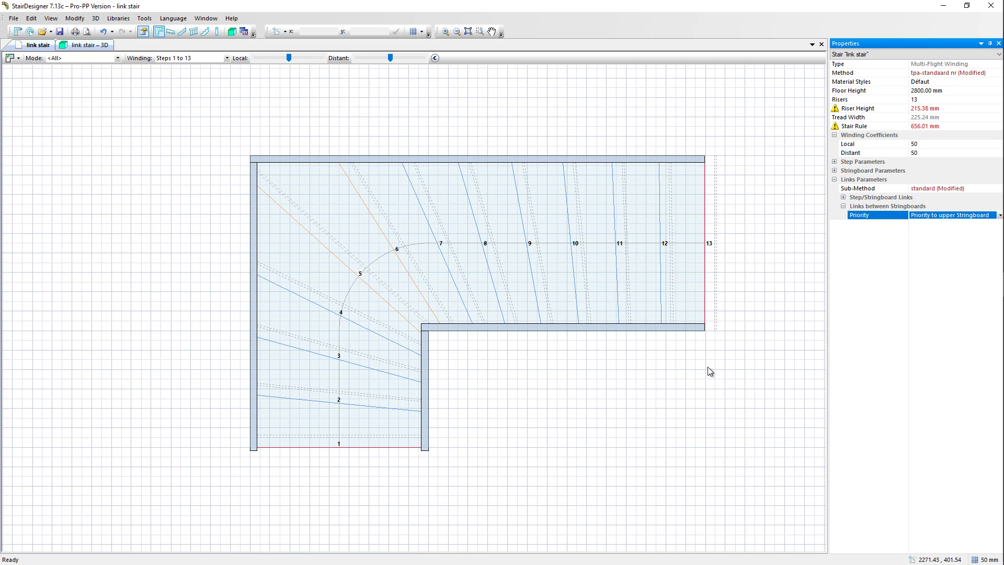
# Change the stringboard link Priority to Mitre-Joint and return focus to the stair plan
pyautogui.click(932, 215)
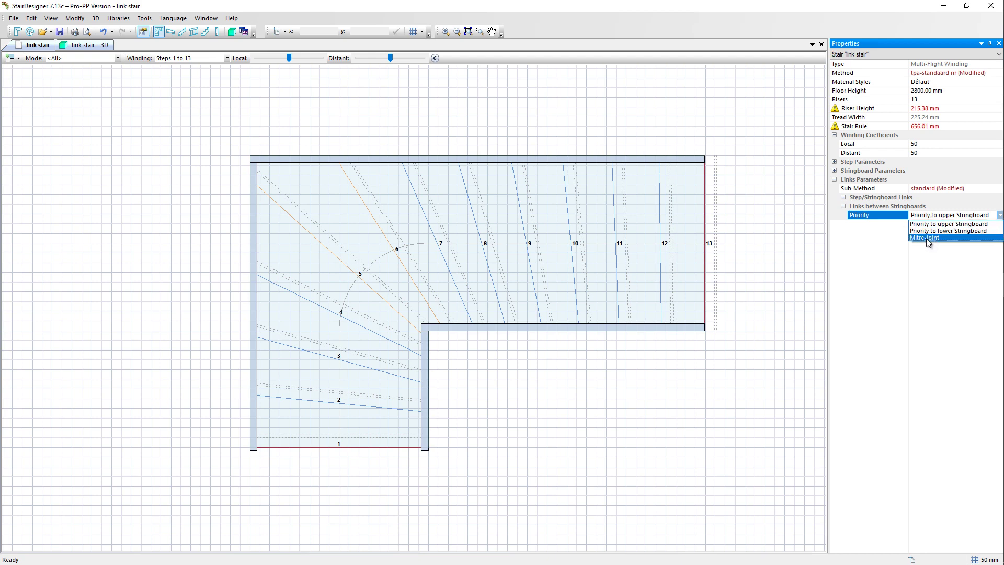
pyautogui.click(926, 237)
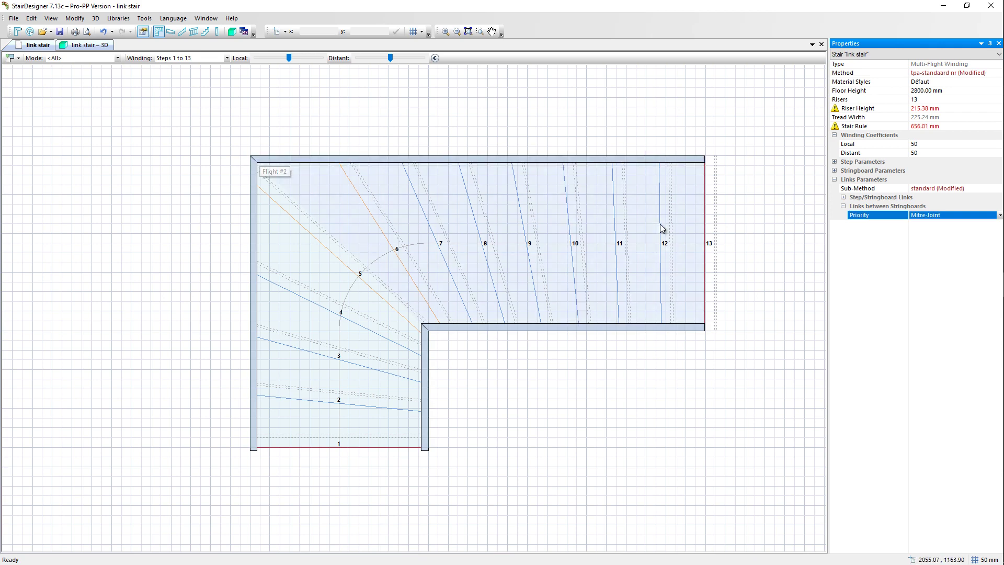
pyautogui.click(758, 248)
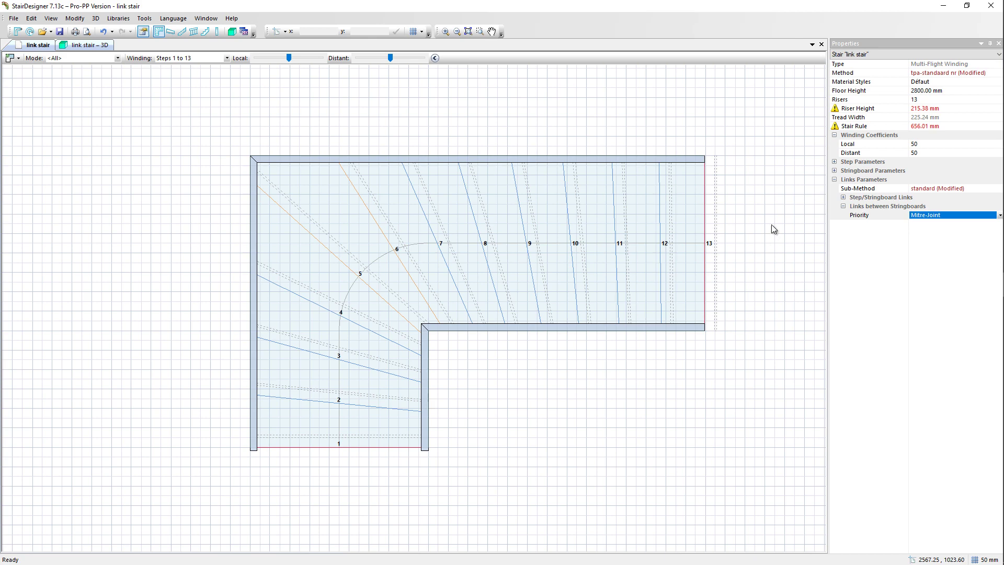
# Set the first flight's left stringboard Upper Stringboard link Priority to Overpassing
pyautogui.click(253, 194)
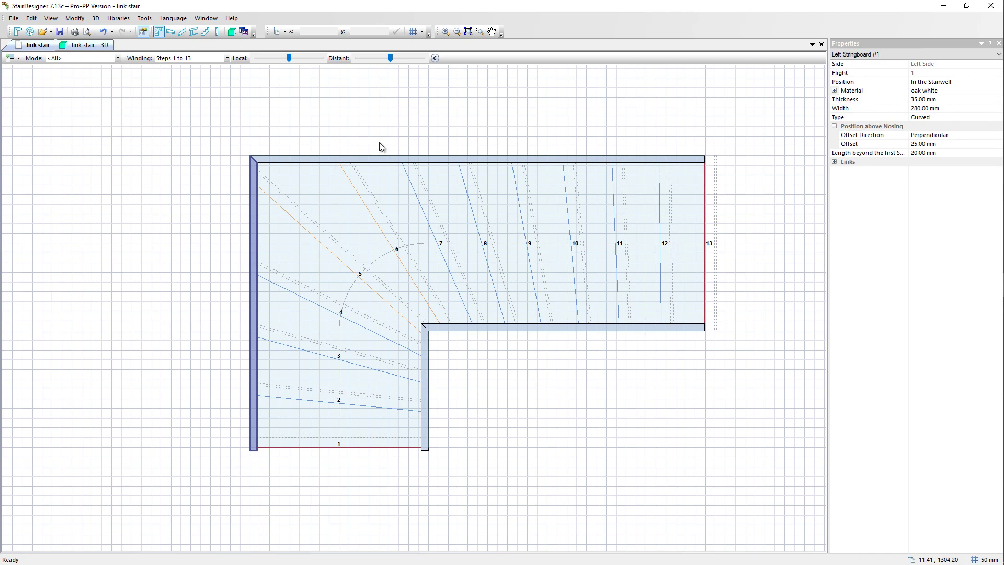
pyautogui.click(834, 163)
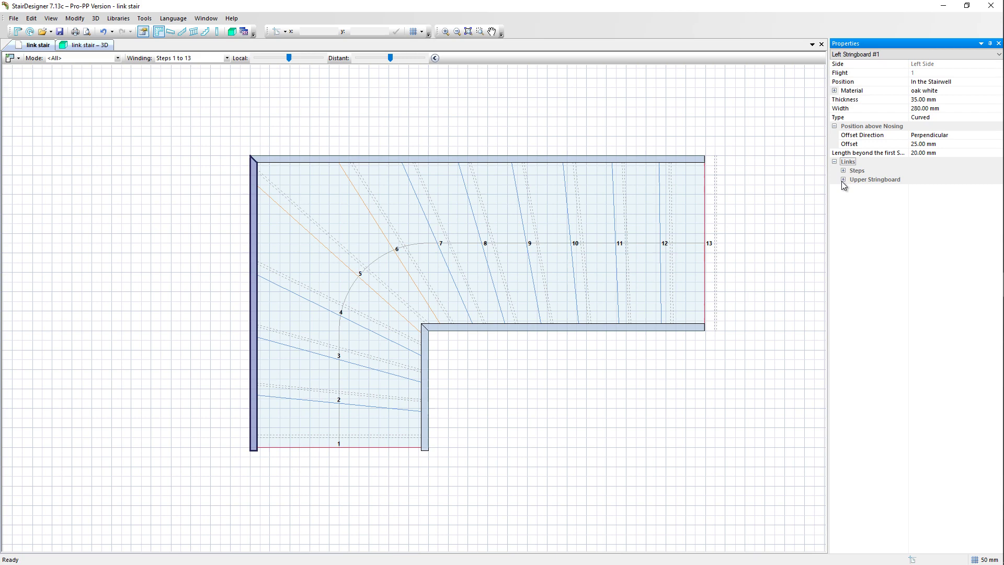
pyautogui.click(843, 179)
pyautogui.click(919, 191)
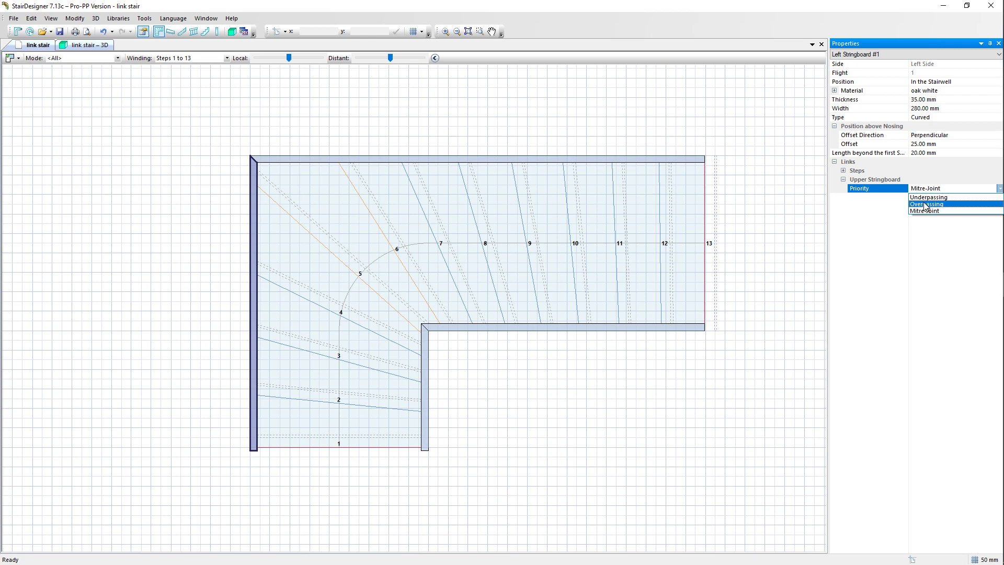
pyautogui.click(926, 205)
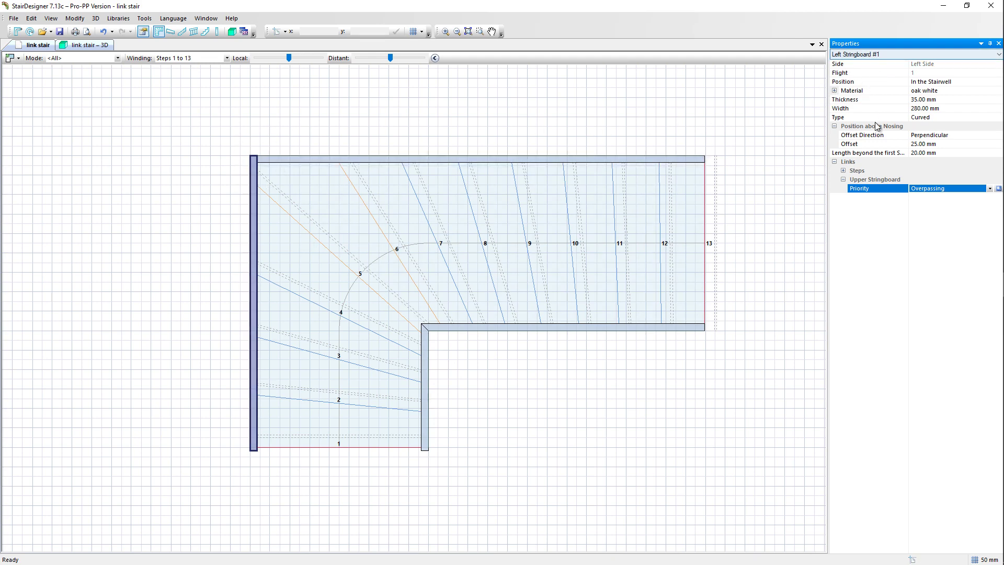
# Deselect the stringboard and reopen the stair's Links between Stringboards Priority, still Mitre-Joint
pyautogui.click(554, 392)
pyautogui.click(834, 179)
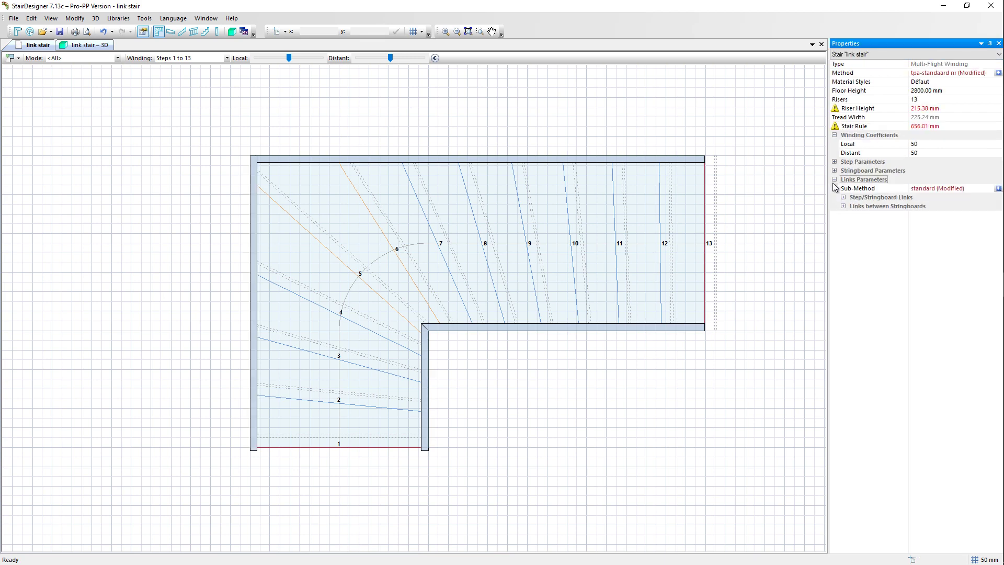
pyautogui.click(843, 206)
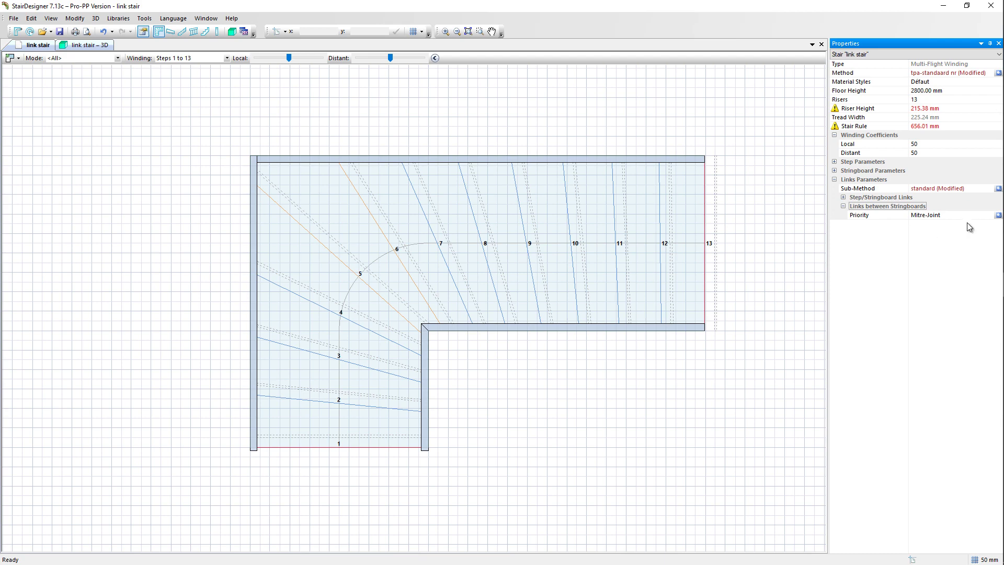
pyautogui.click(998, 219)
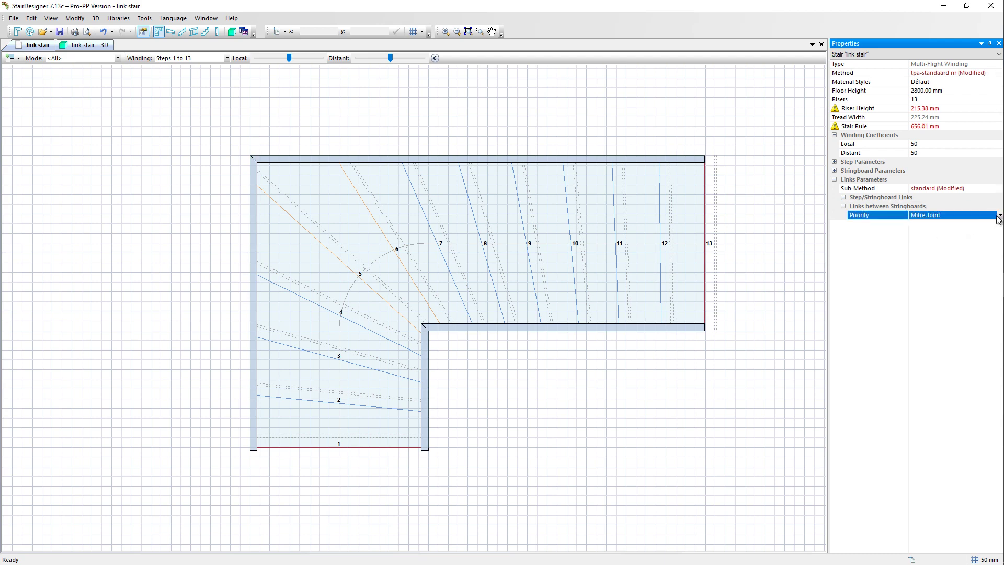